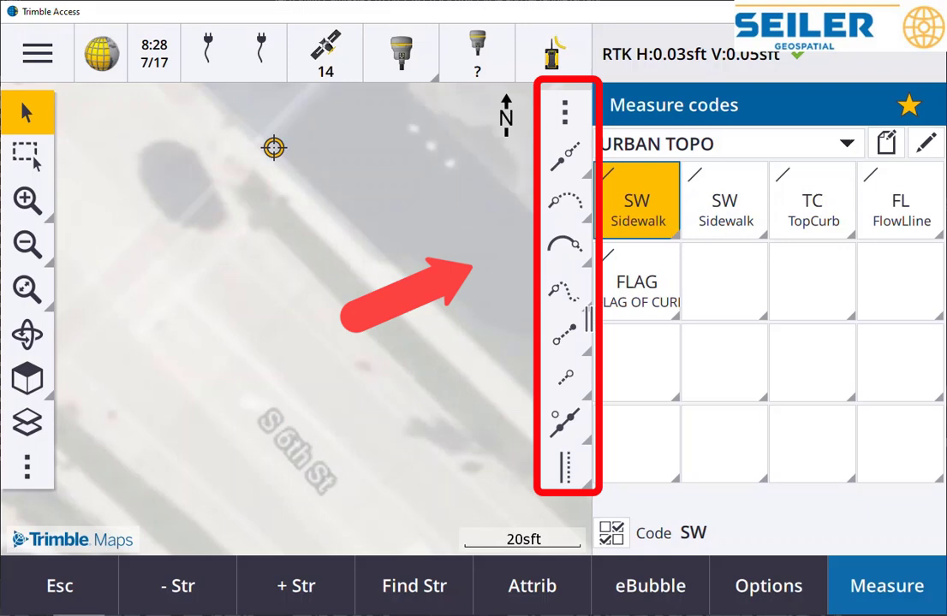
Pan the aerial map and show the CAD toolbar beside the URBAN TOPO codes
drag(229, 334, 120, 336)
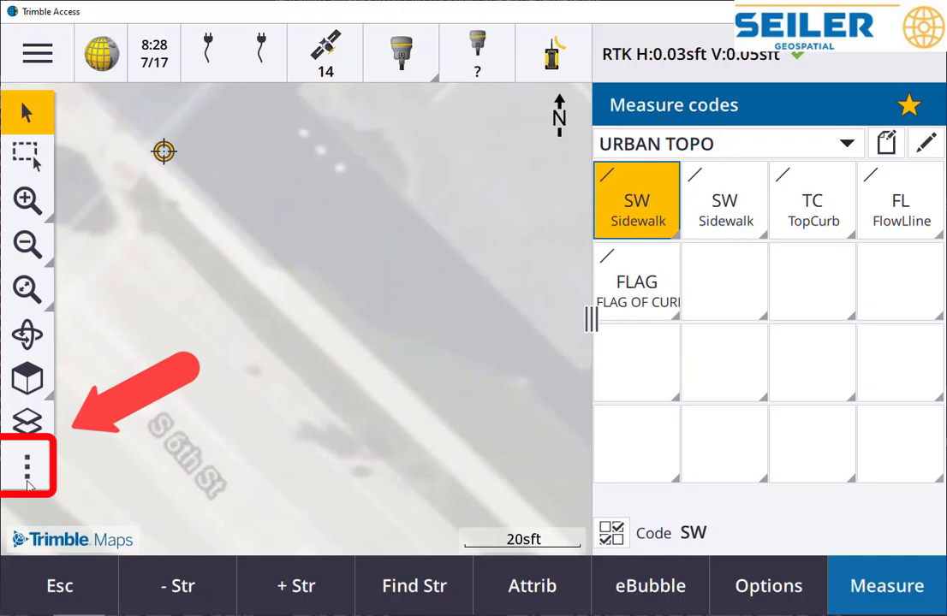
click(27, 467)
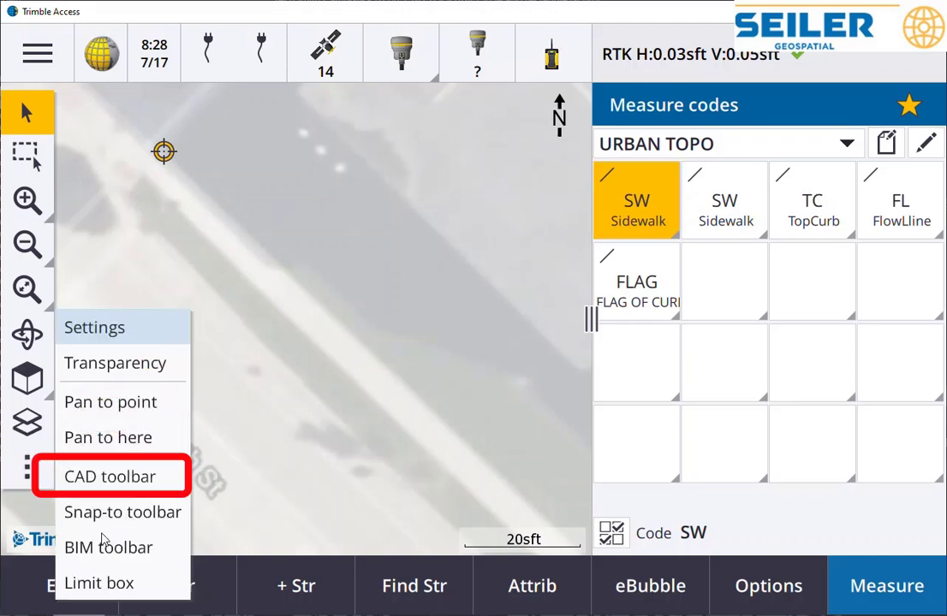
click(110, 477)
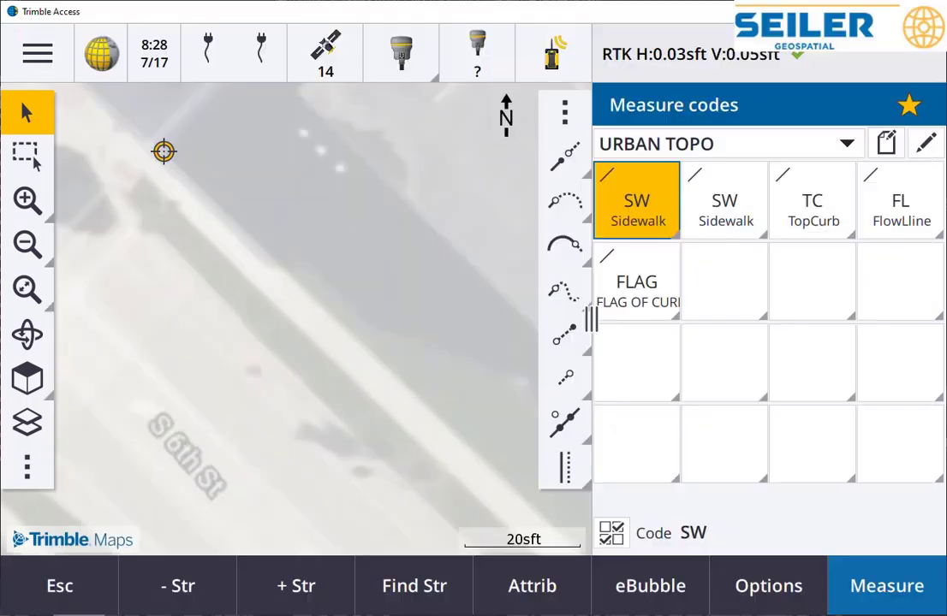
Flag a start join on SW, then store point 41161 and the next sidewalk observation
click(568, 160)
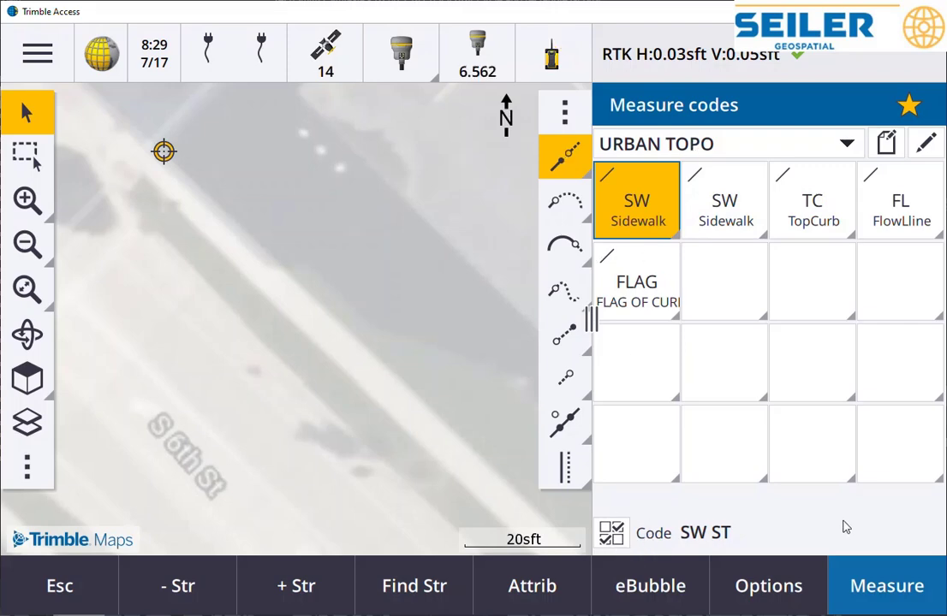
click(854, 581)
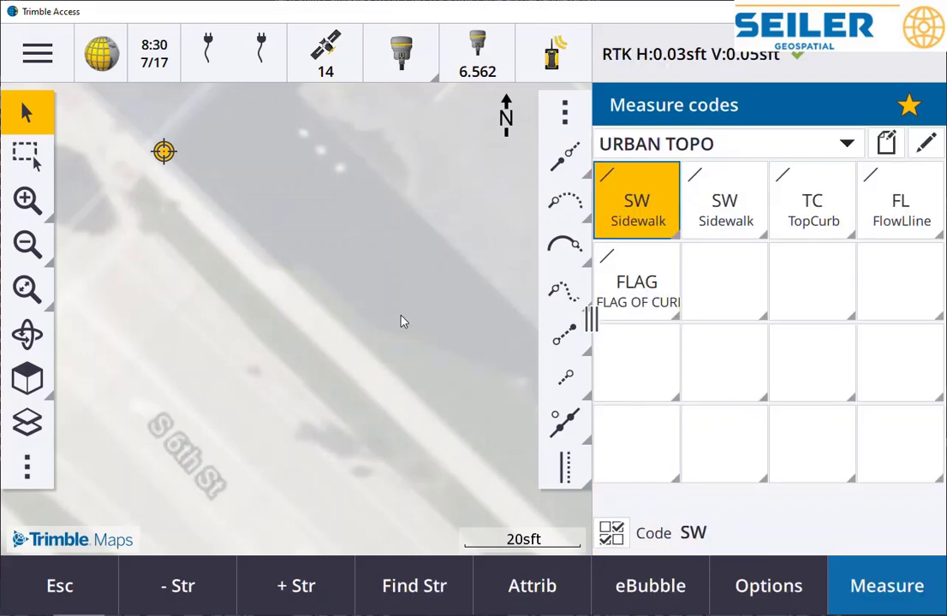
key(Return)
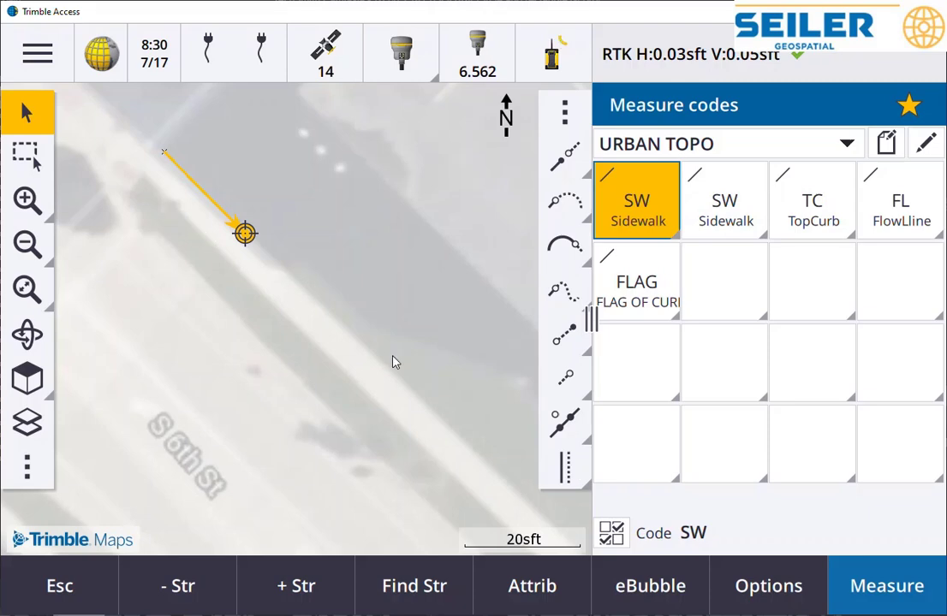
Add one sidewalk offset line 6 ft right and 0.05 ft down, then measure points
click(568, 471)
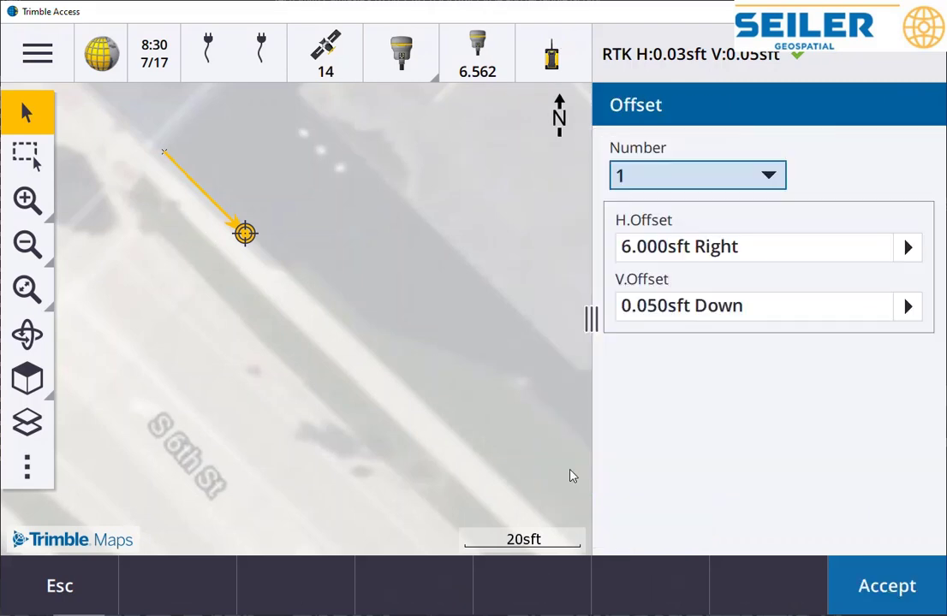
click(724, 172)
click(676, 212)
click(896, 597)
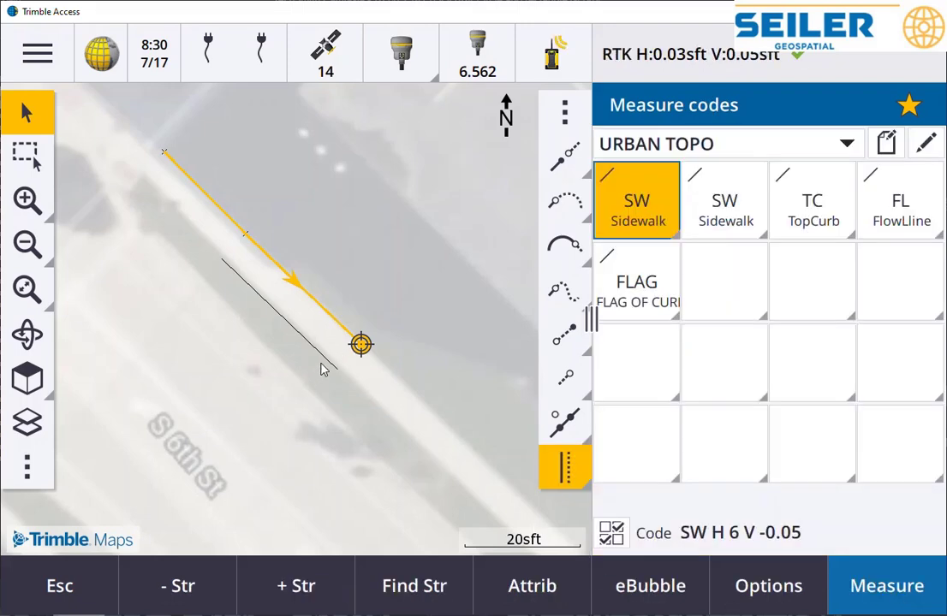
drag(316, 360, 202, 280)
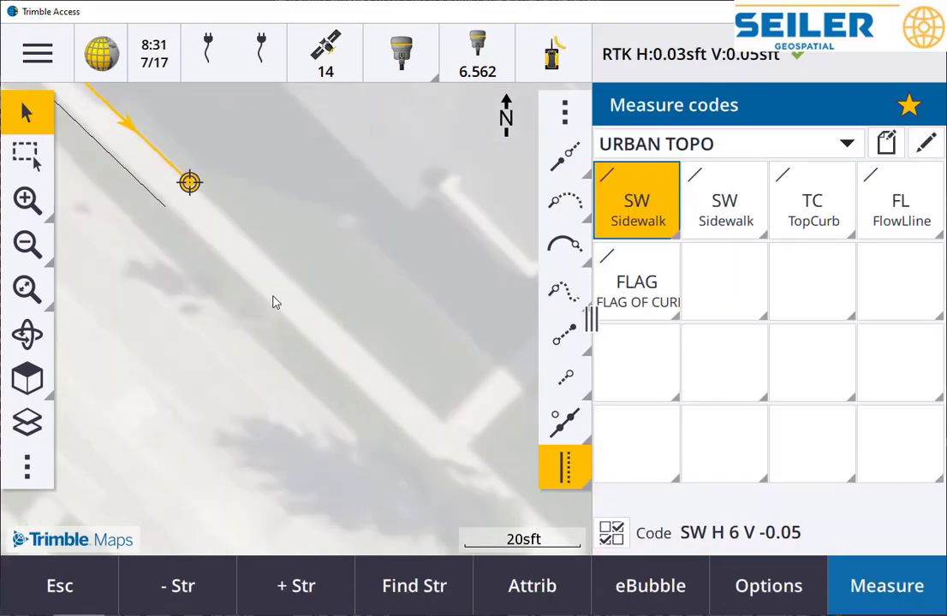
key(Return)
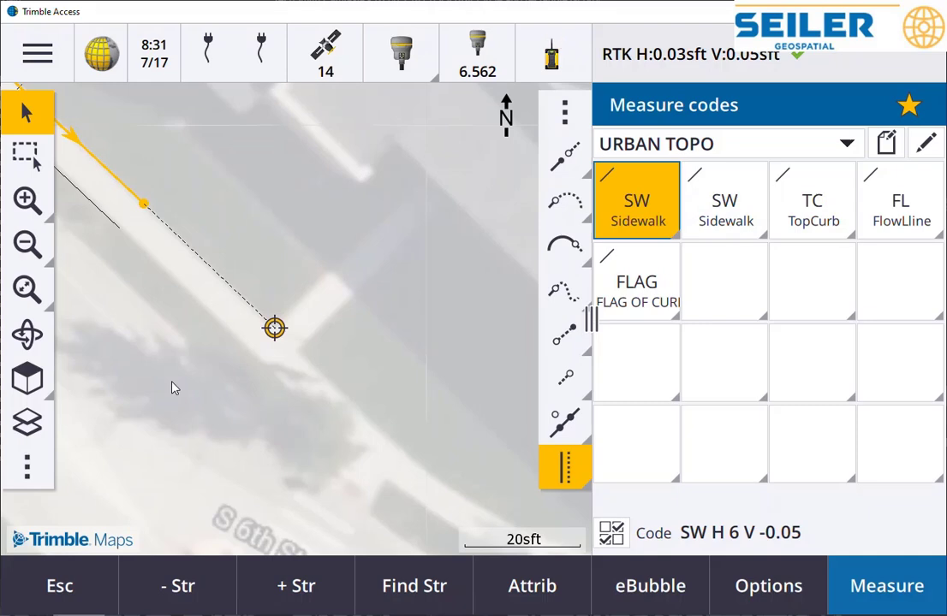
End the SW sidewalk line with an End join at the next measured point
click(570, 386)
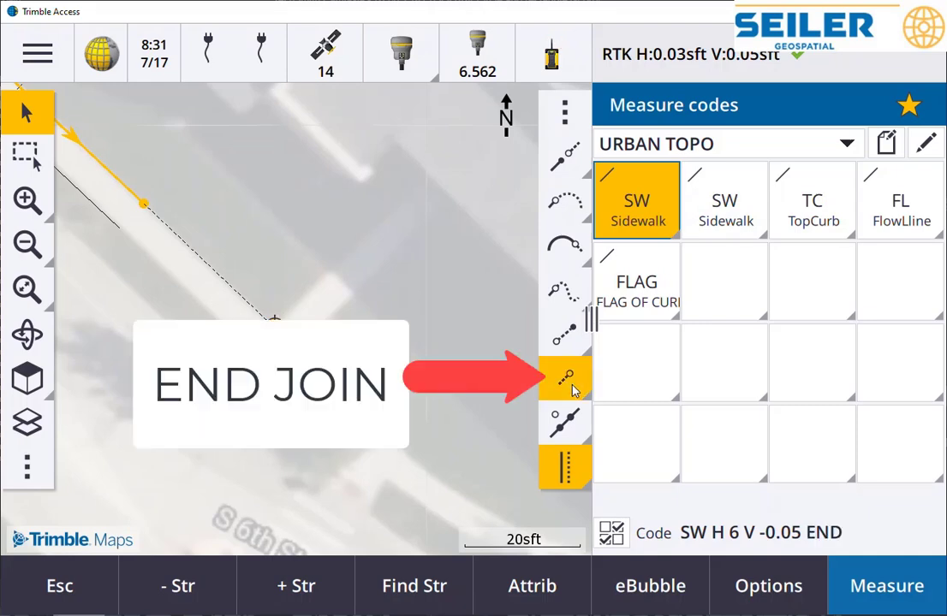
click(899, 604)
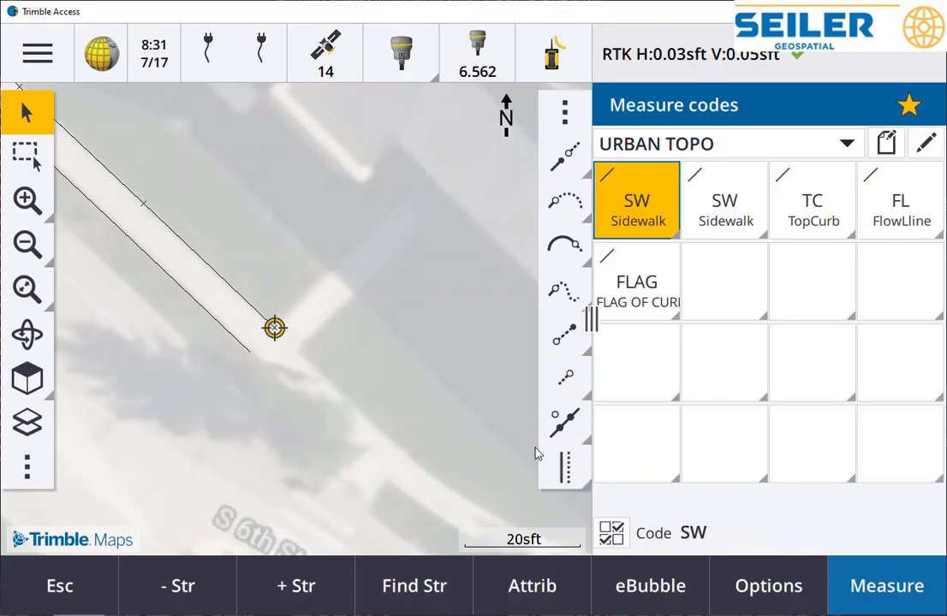
click(425, 178)
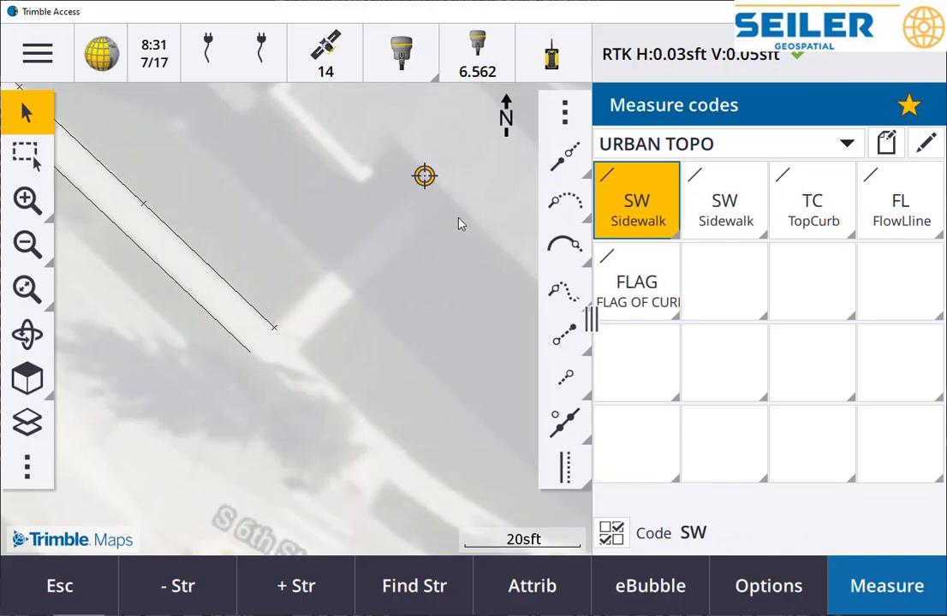
Join the new line to point 41164 and store the point
click(565, 337)
click(275, 332)
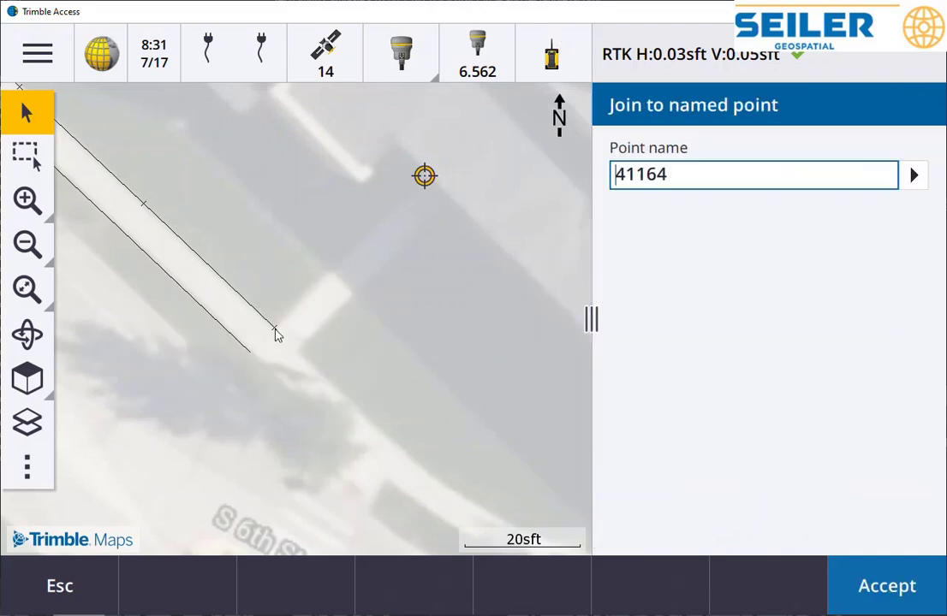
click(899, 599)
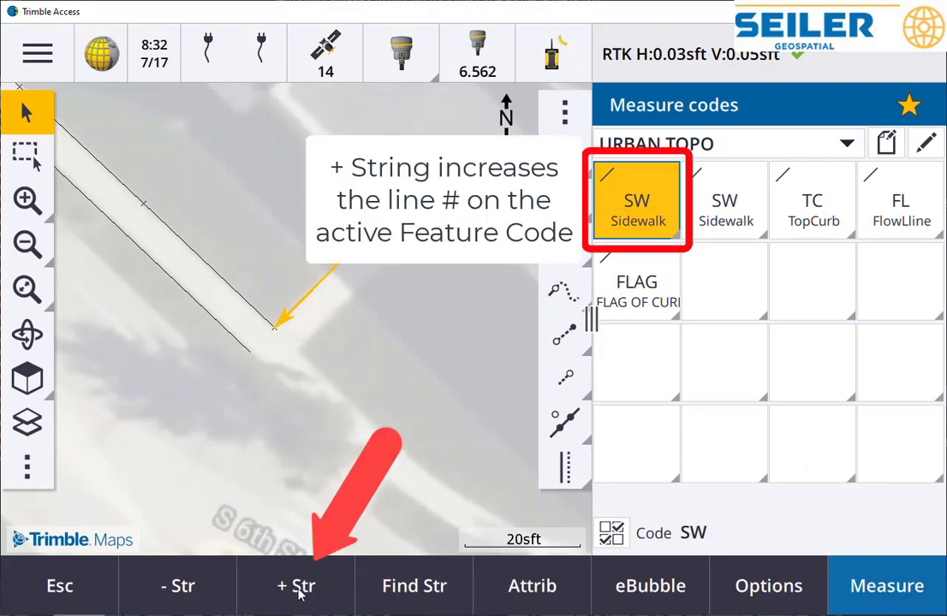
Advance the code to SW1, store offset point 41168, and flag a tangential arc start
click(299, 590)
click(887, 591)
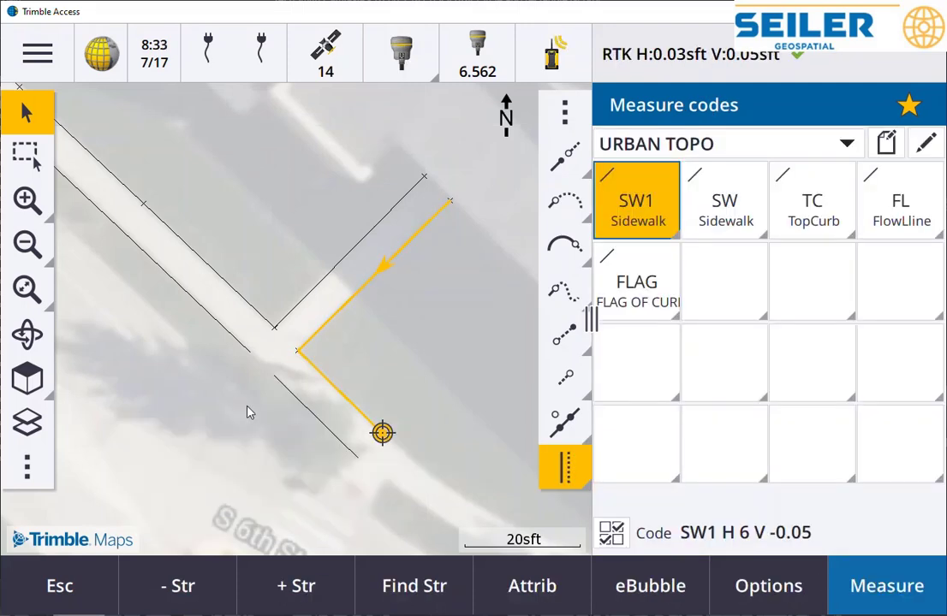
click(565, 202)
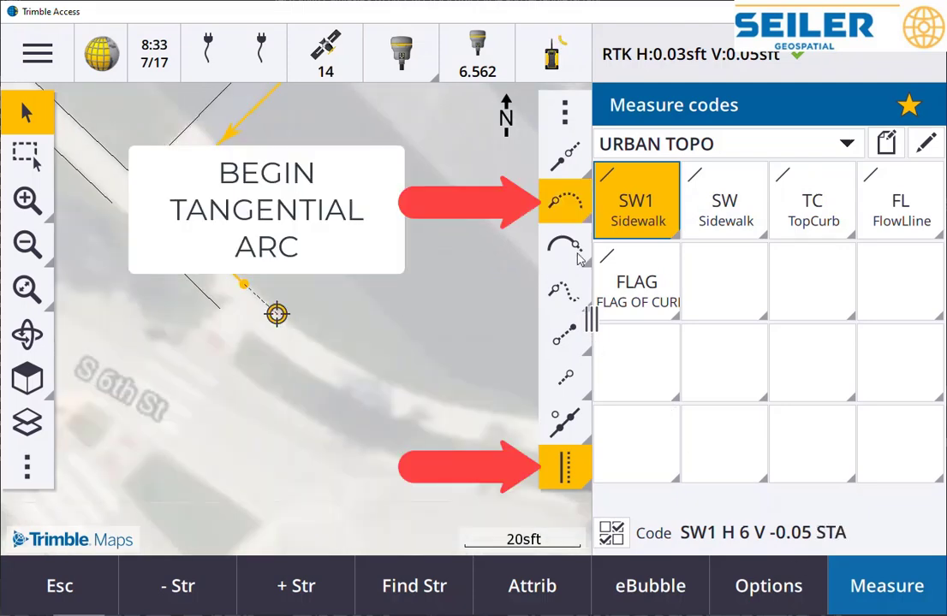
Store the SW1 arc start and next arc point, then zoom out over the linework
click(903, 599)
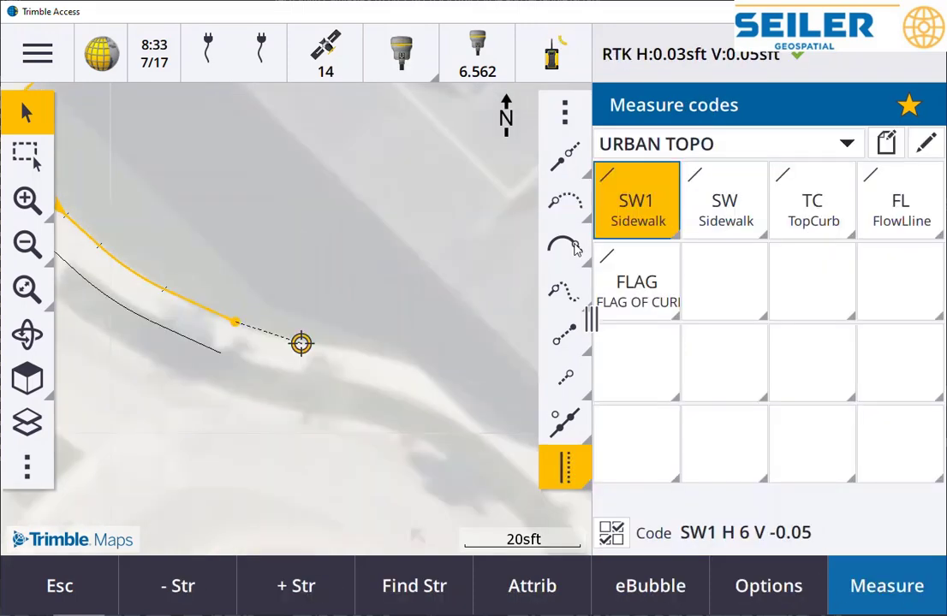
click(887, 586)
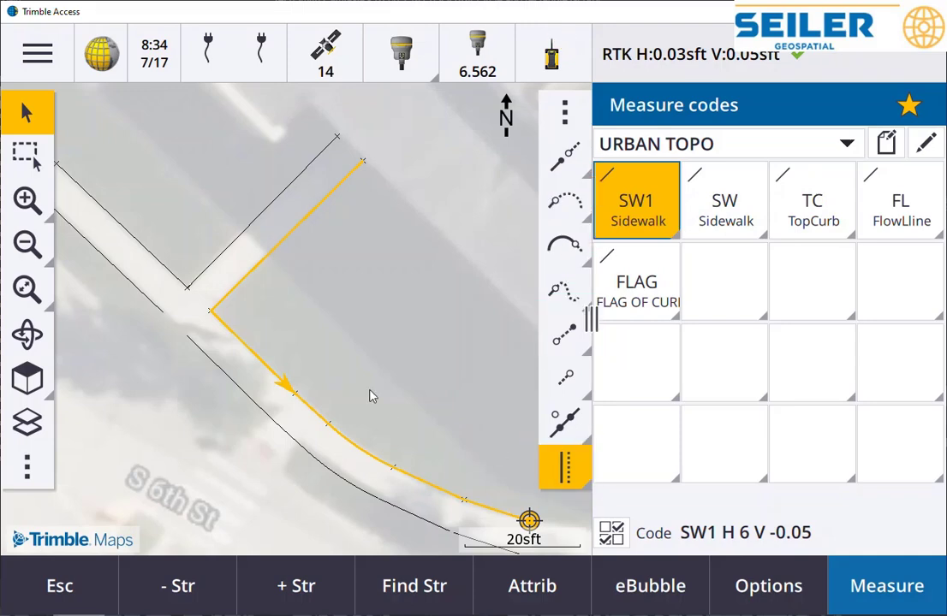
click(27, 245)
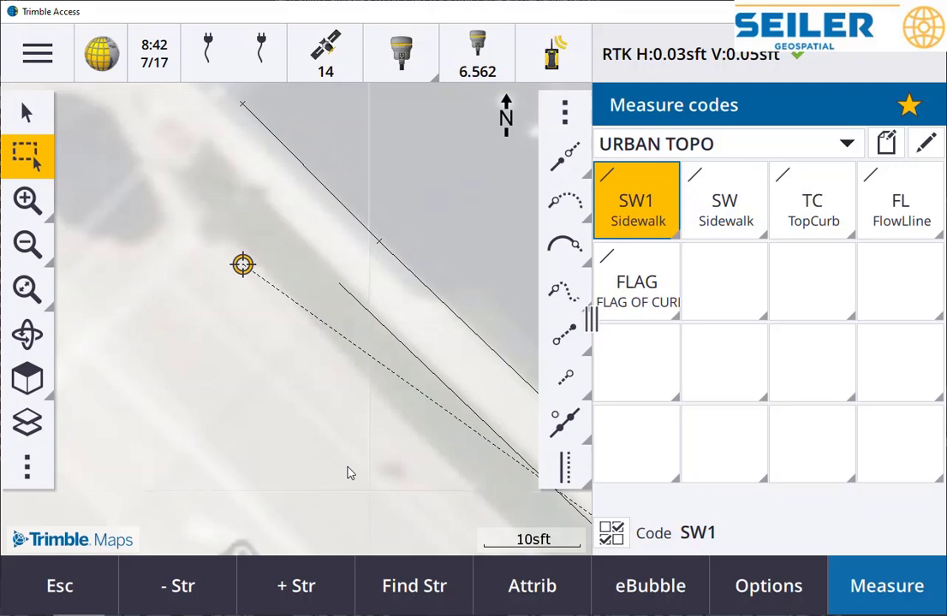
Set the FL code to two offsets, the first 18 in (1.5 ft) right and 0.2 ft up
click(563, 469)
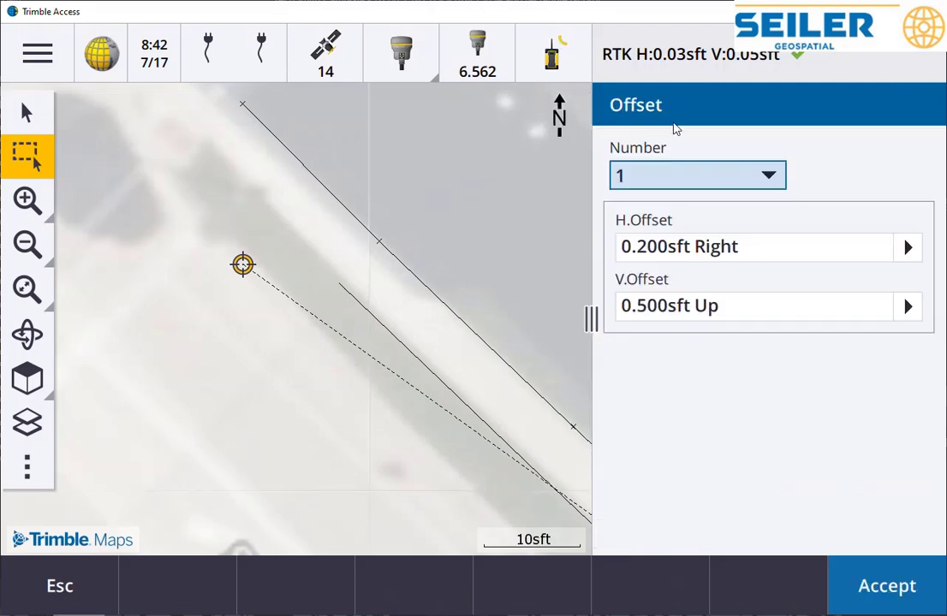
click(642, 176)
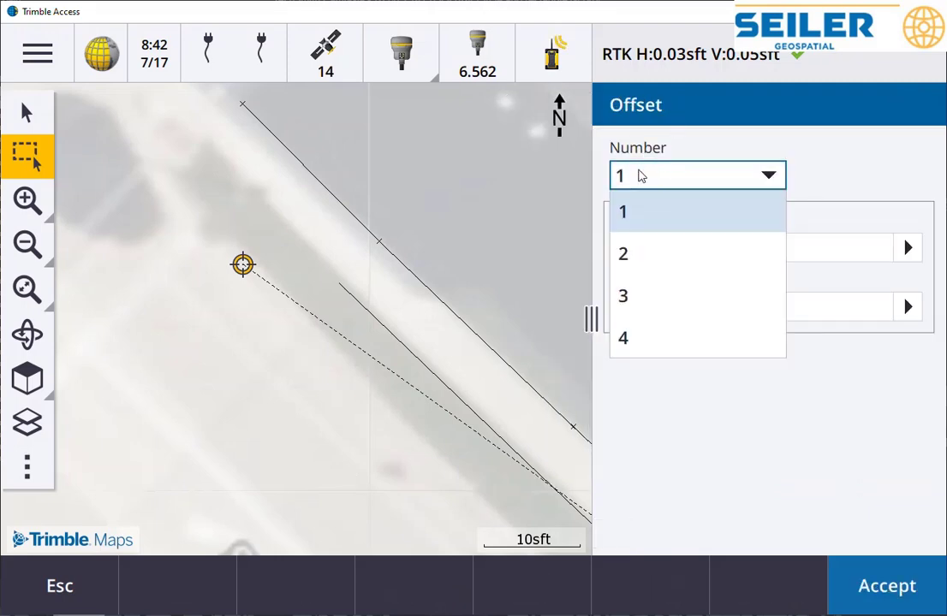
click(638, 254)
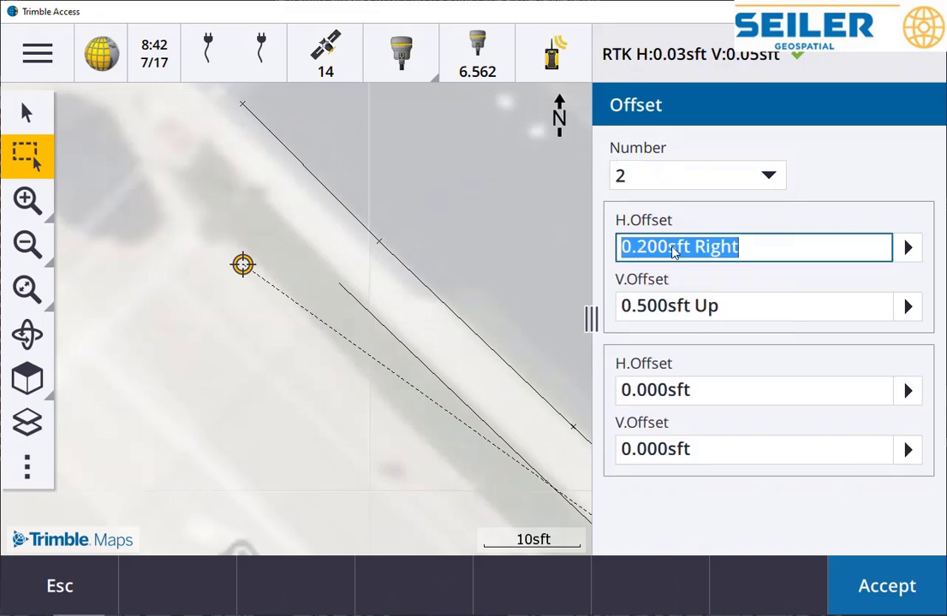
text(18)
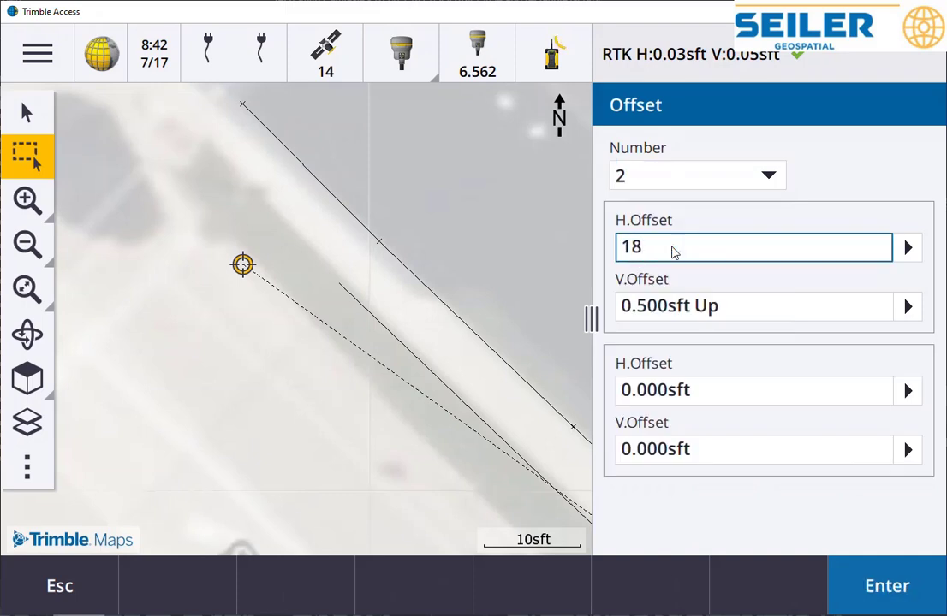
text(in)
drag(739, 317, 592, 318)
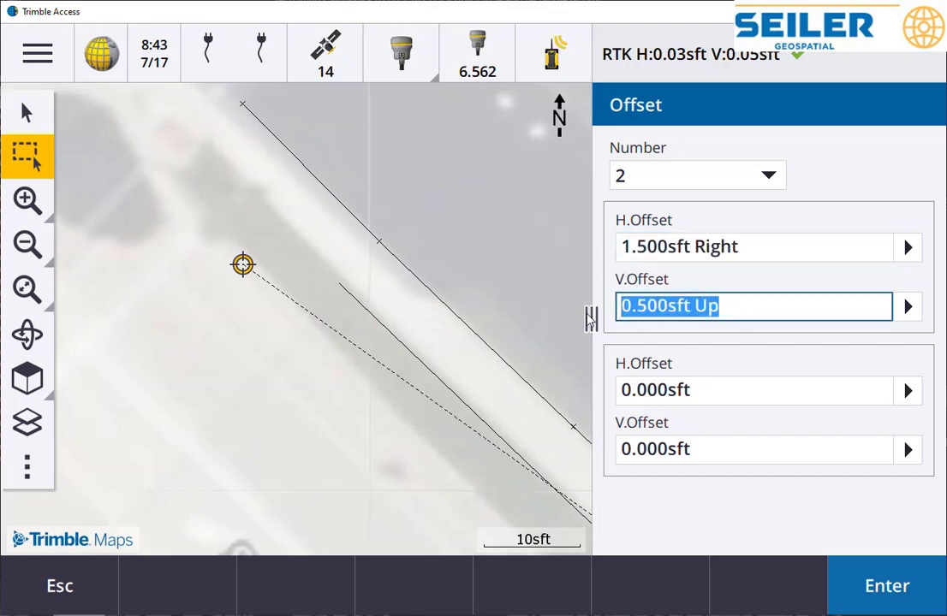
text(.2)
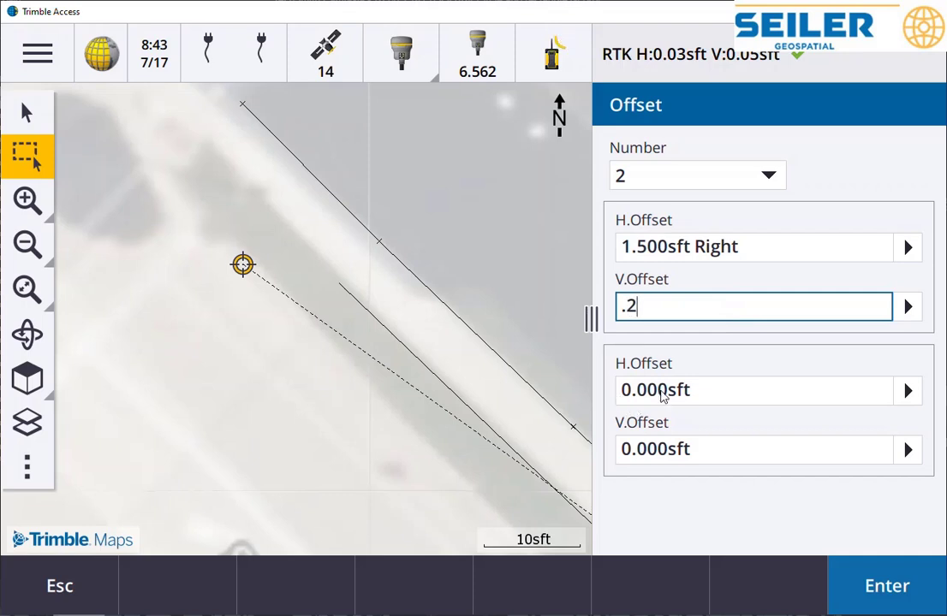
Make the second offset 0.3 ft left and 0.5 ft up, and accept both
drag(704, 393, 565, 404)
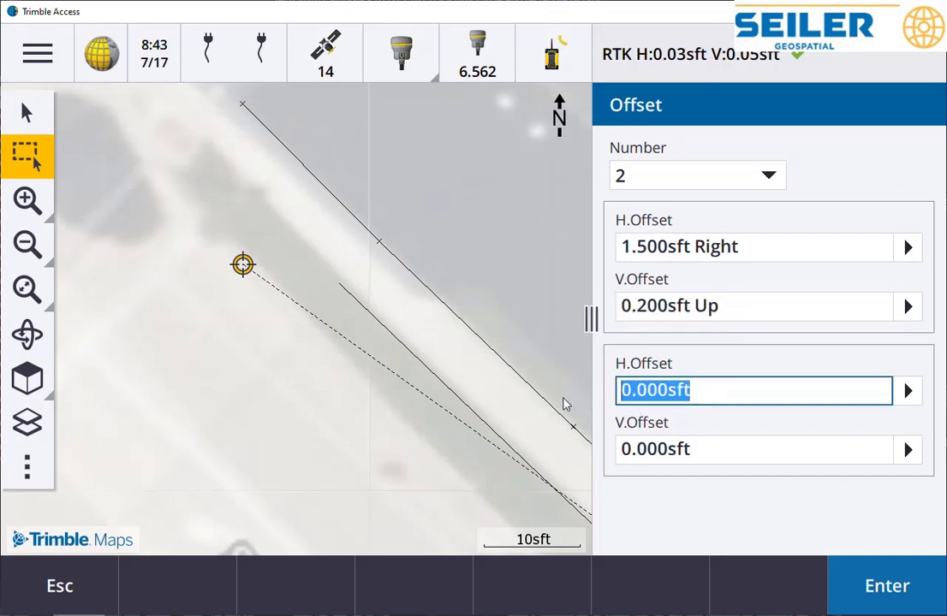
text(.3)
drag(711, 454, 588, 456)
text(.5)
key(Return)
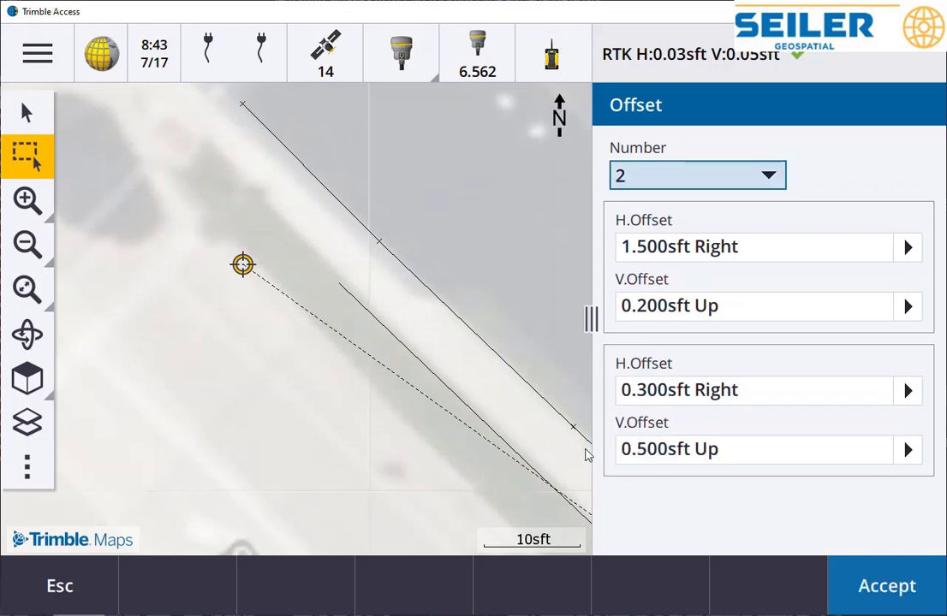
click(908, 391)
click(842, 347)
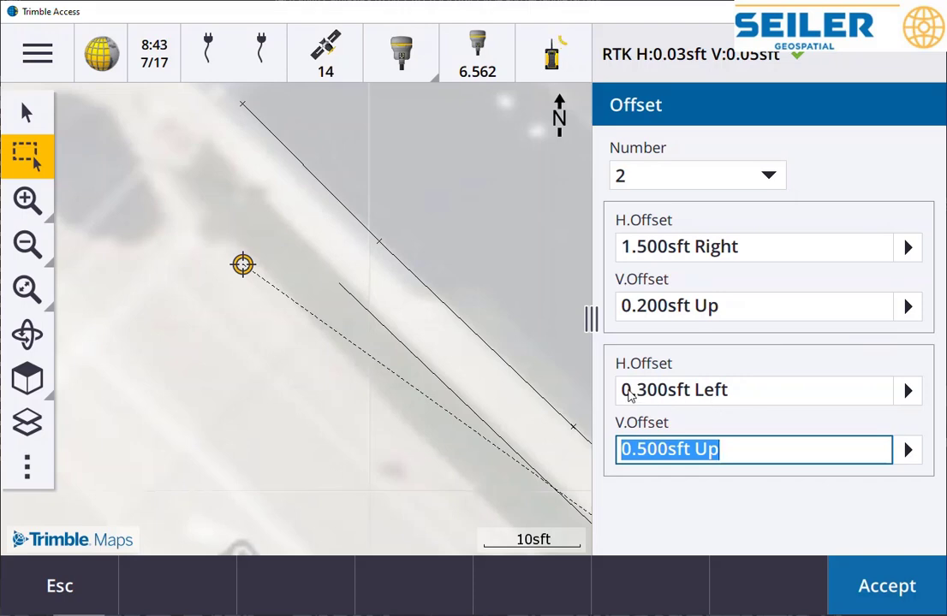
key(Return)
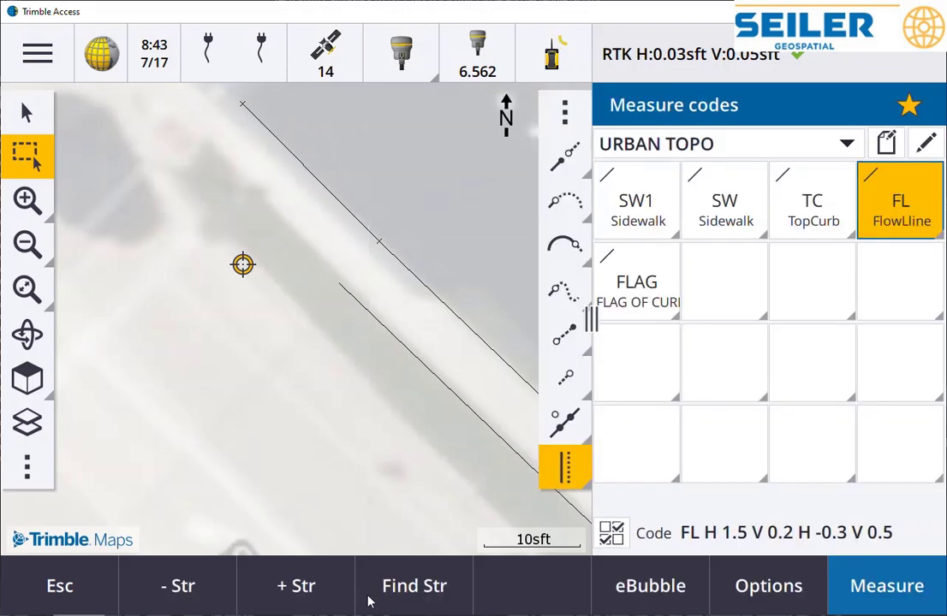
Measure two offset FL points, then store an unjoined point without offsets
key(Return)
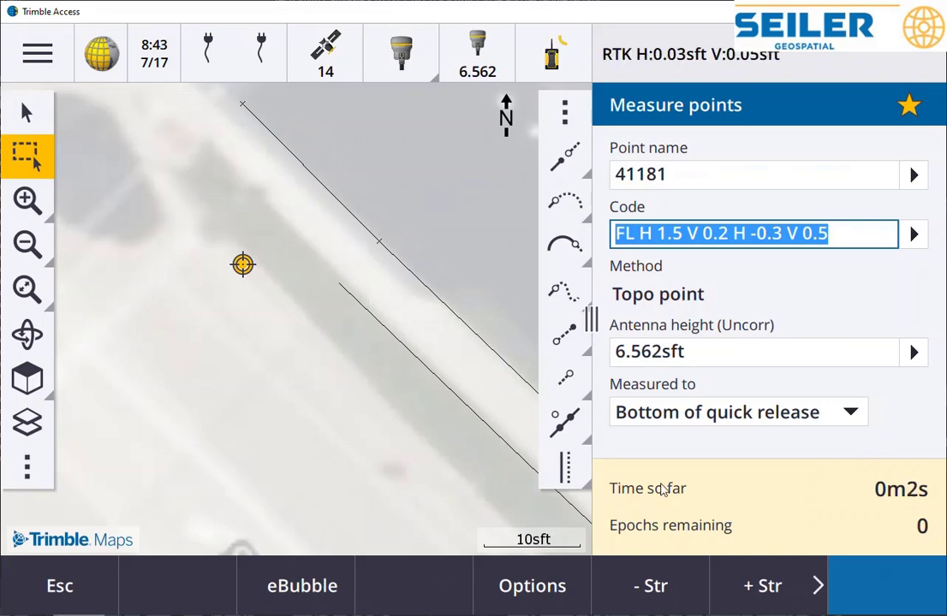
click(892, 583)
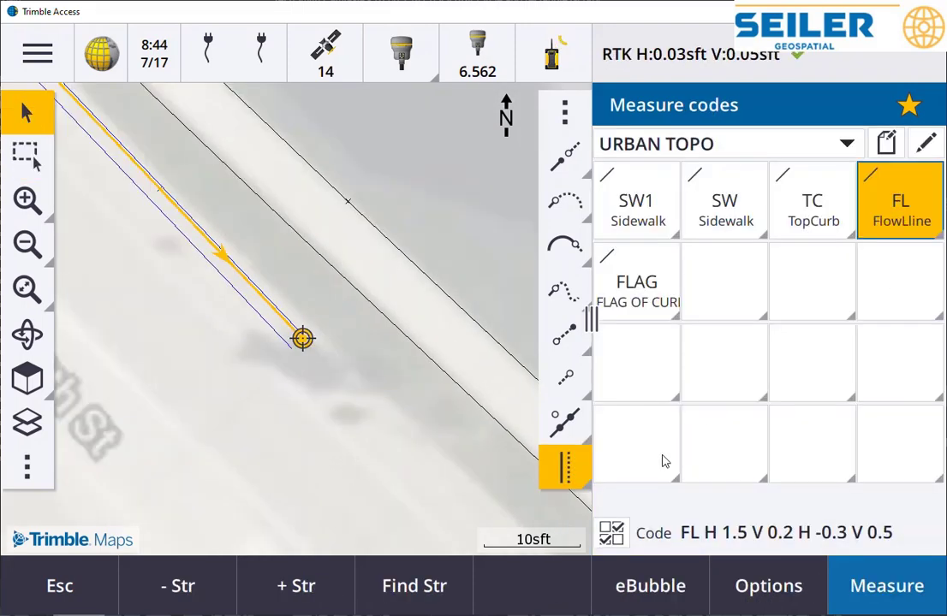
click(564, 421)
click(567, 470)
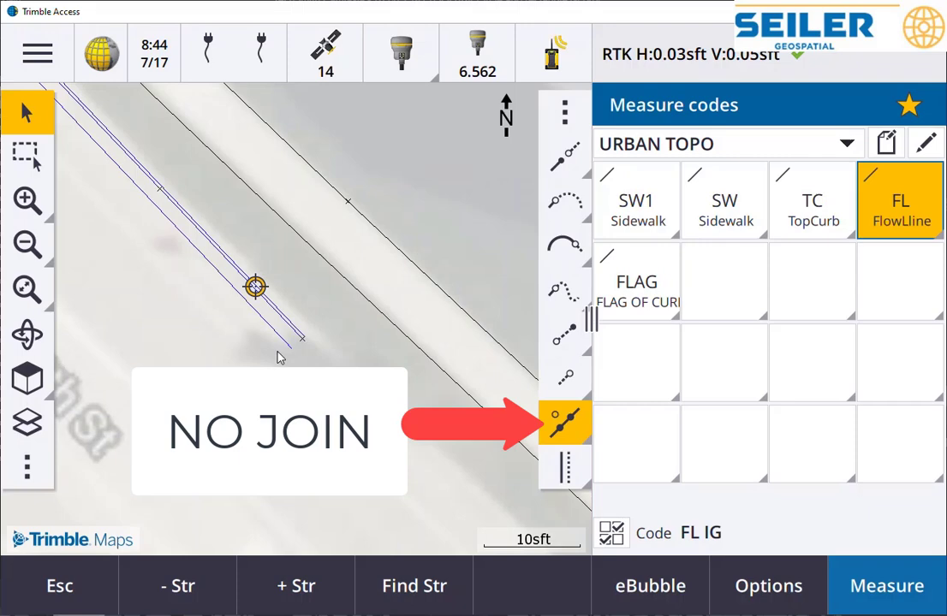
click(898, 582)
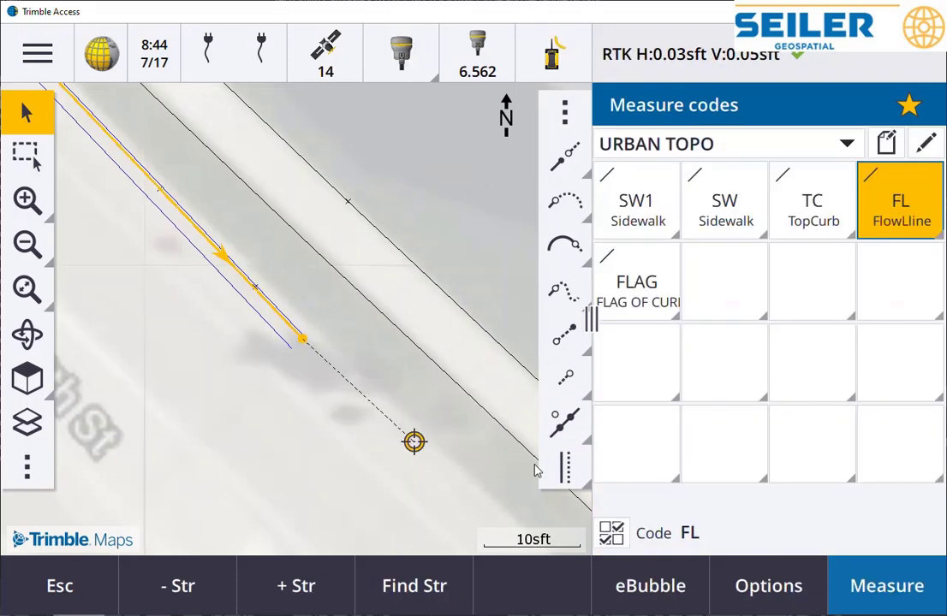
Restore the two FL offsets and measure the next flowline point
click(564, 472)
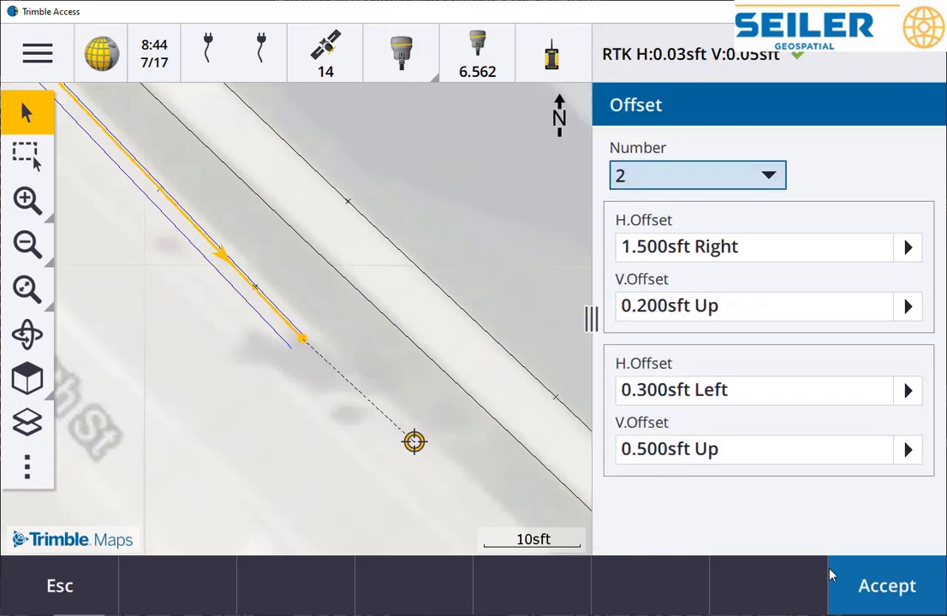
click(867, 586)
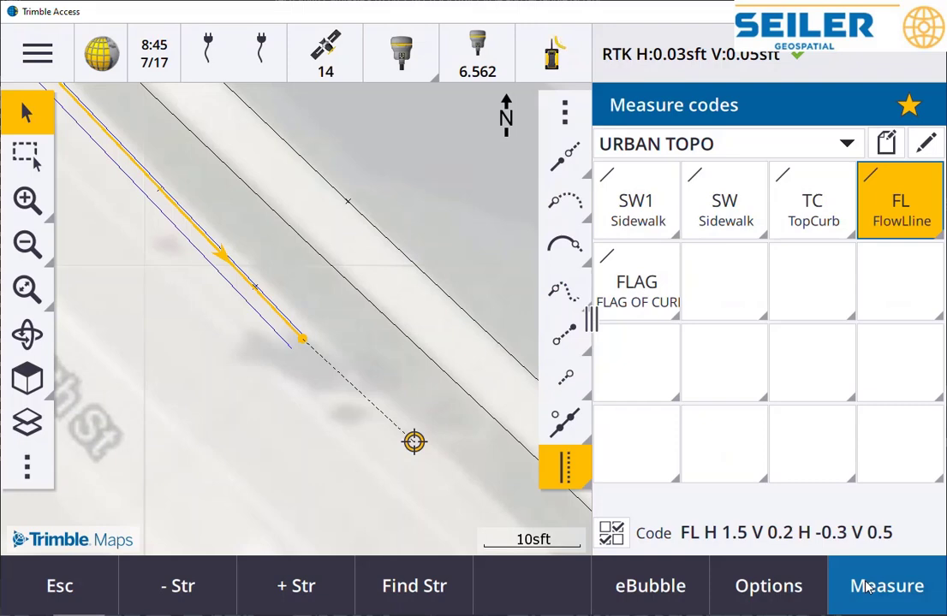
click(867, 586)
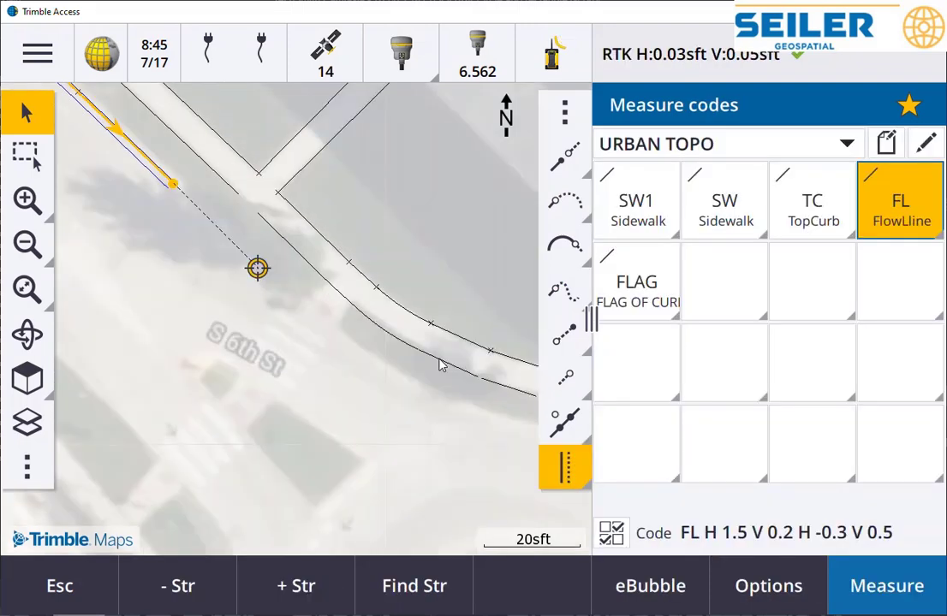
Measure a tangent arc start point, then begin the FL1 string with its first point
click(554, 203)
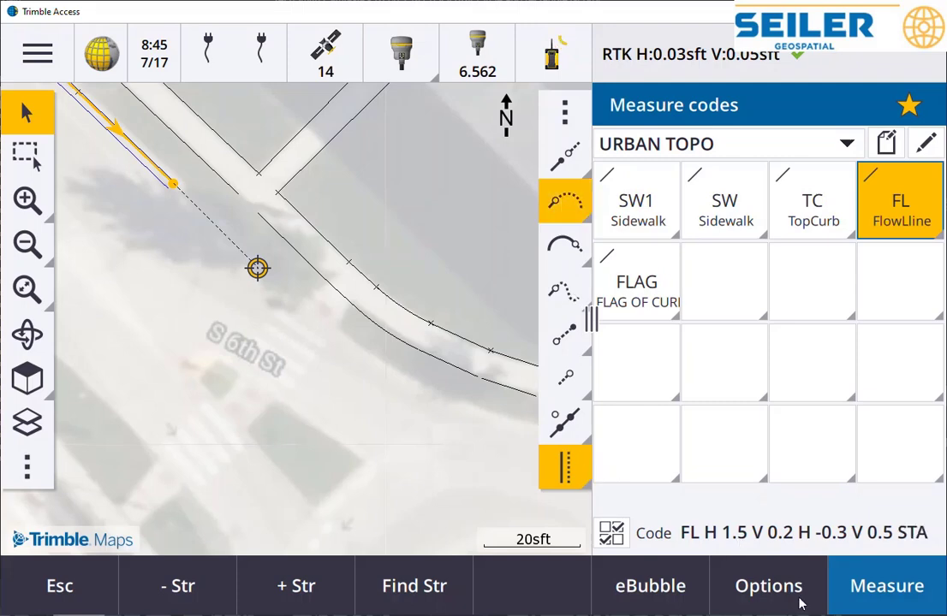
click(848, 591)
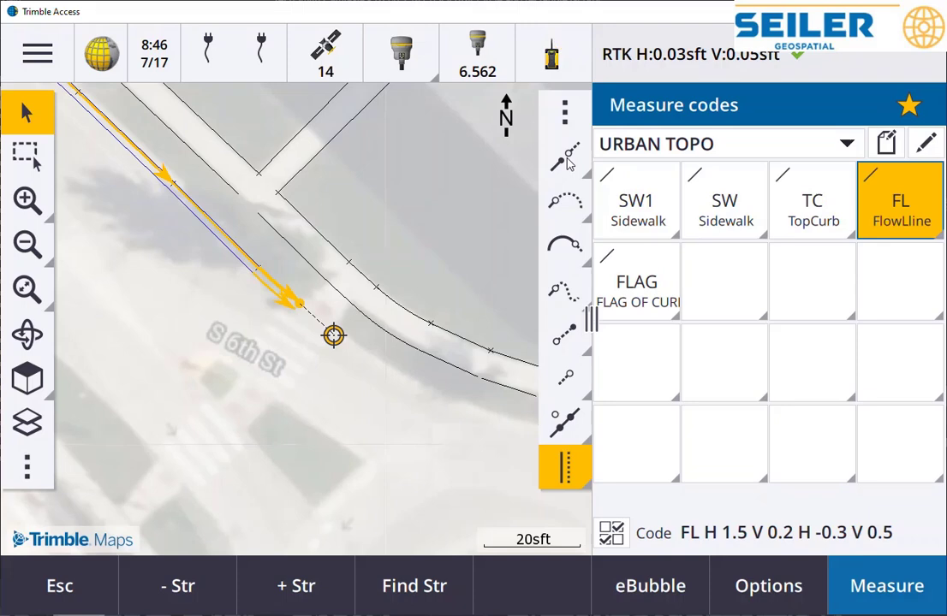
click(313, 587)
click(890, 595)
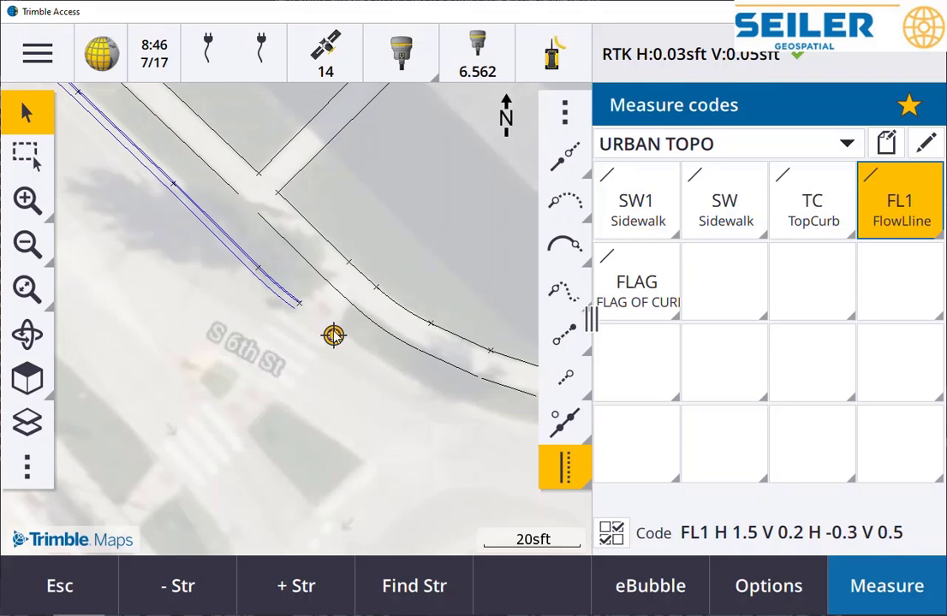
Append STA to the FL1 code and measure the FL1 tangent arc points
click(651, 533)
text(STA)
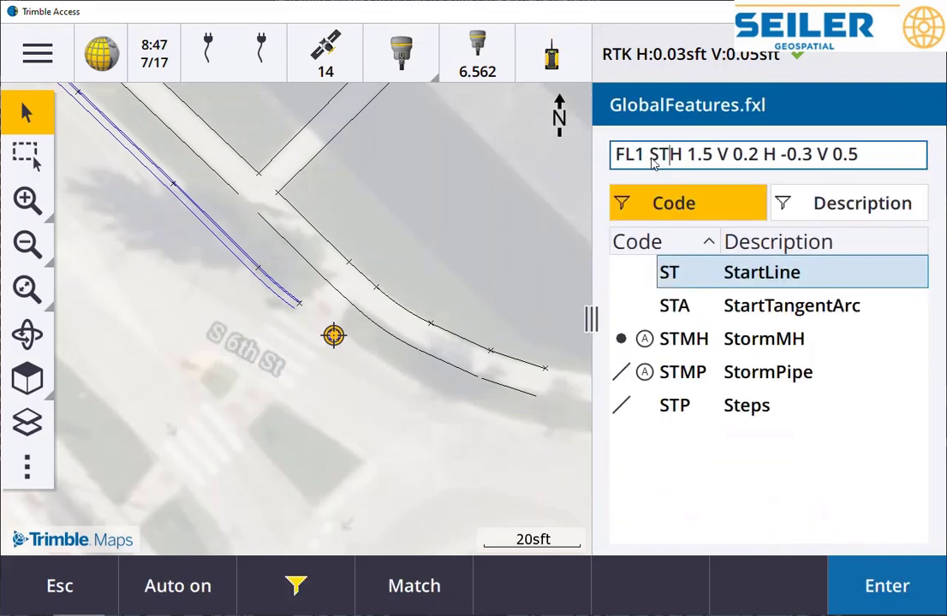
key(Return)
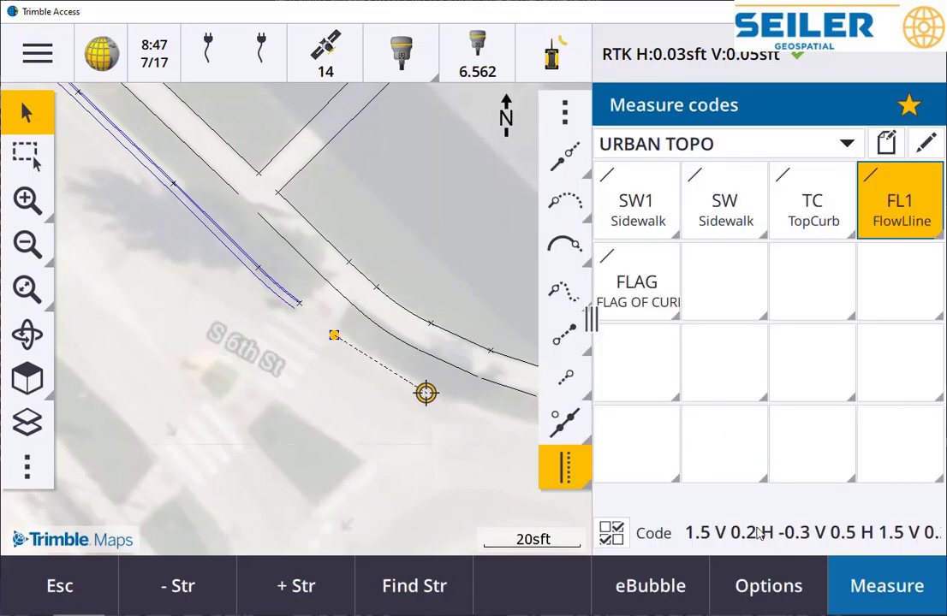
click(886, 585)
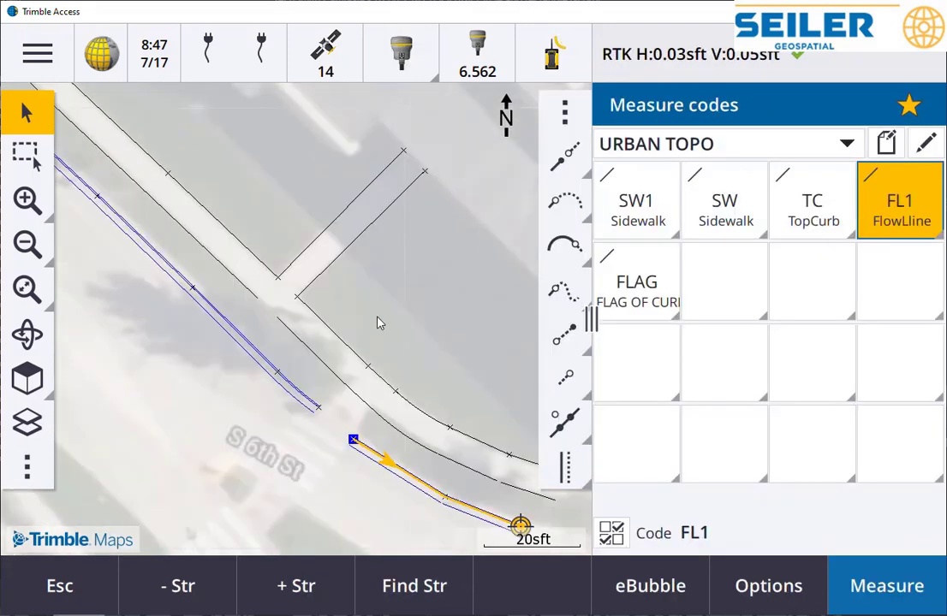